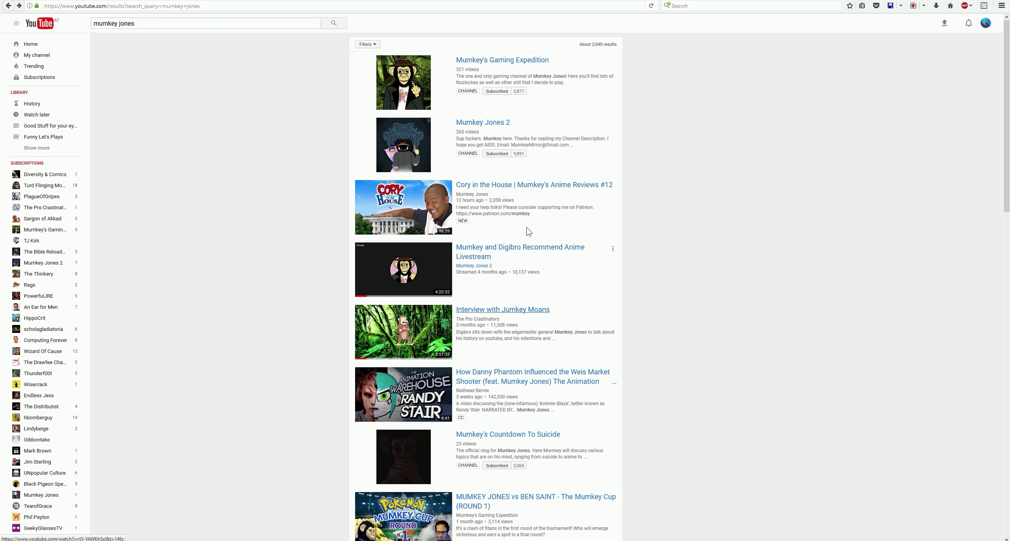
Open the 'Interview with Jumkey Moans' video, pause it, and expand its full description.
click(502, 309)
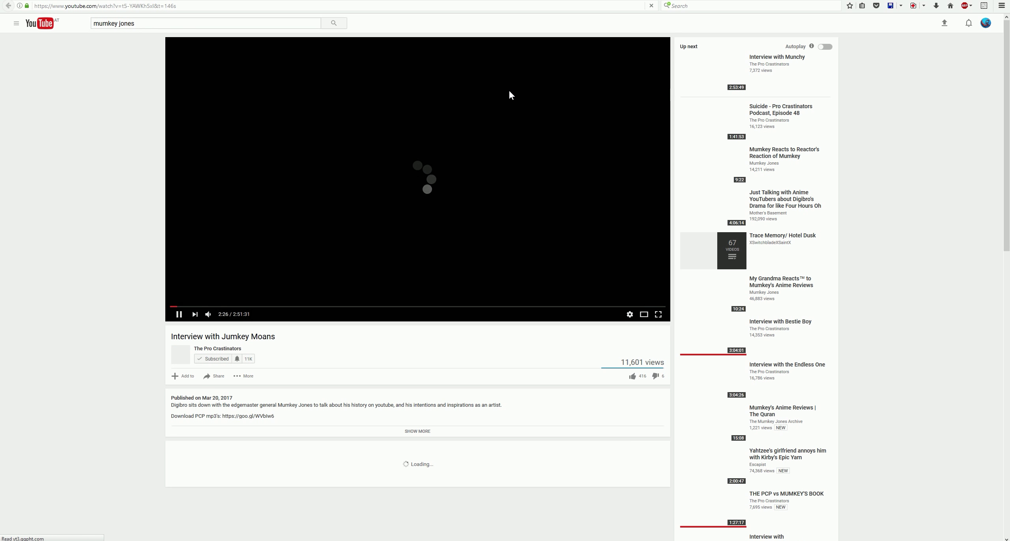
click(490, 163)
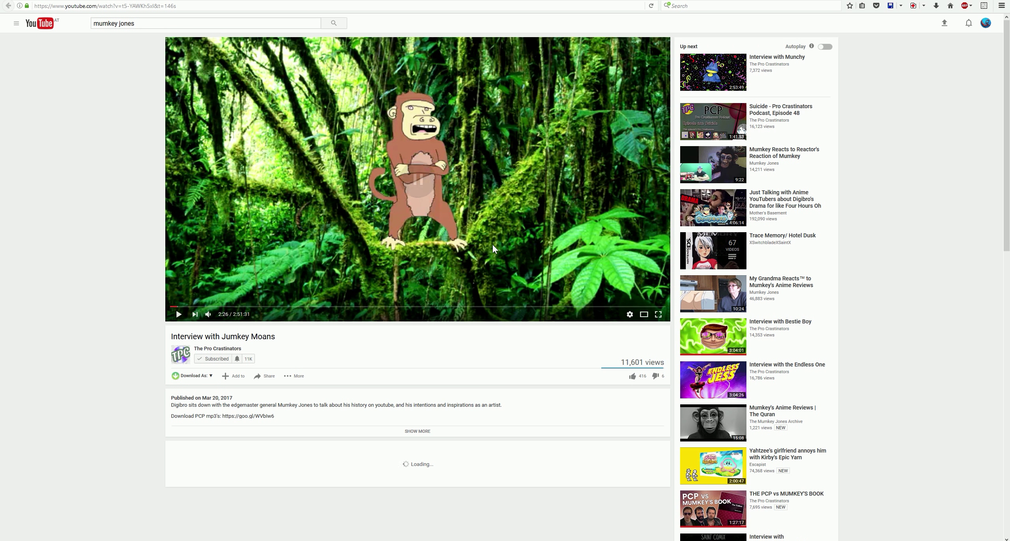
scroll(356, 284, down, 2)
click(300, 341)
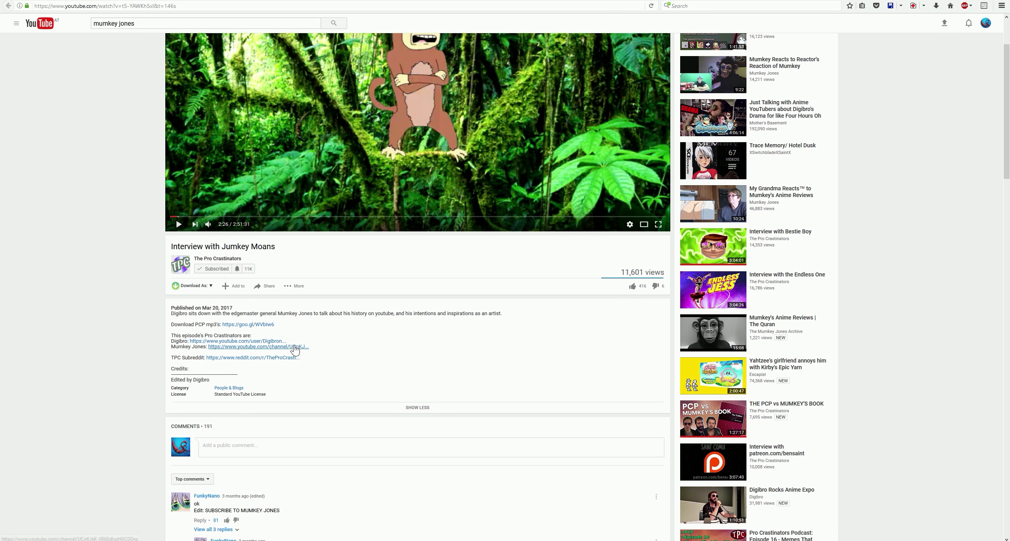
Visit the Mumkey Jones channel, then return to Google and open 'Atheism | The 10 Isms #1'.
click(293, 347)
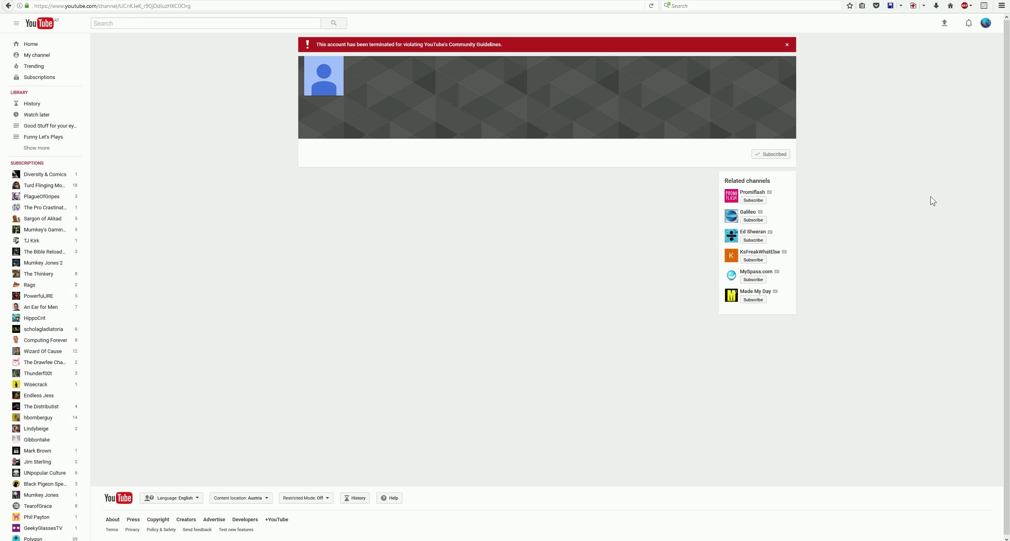
key(alt+Left)
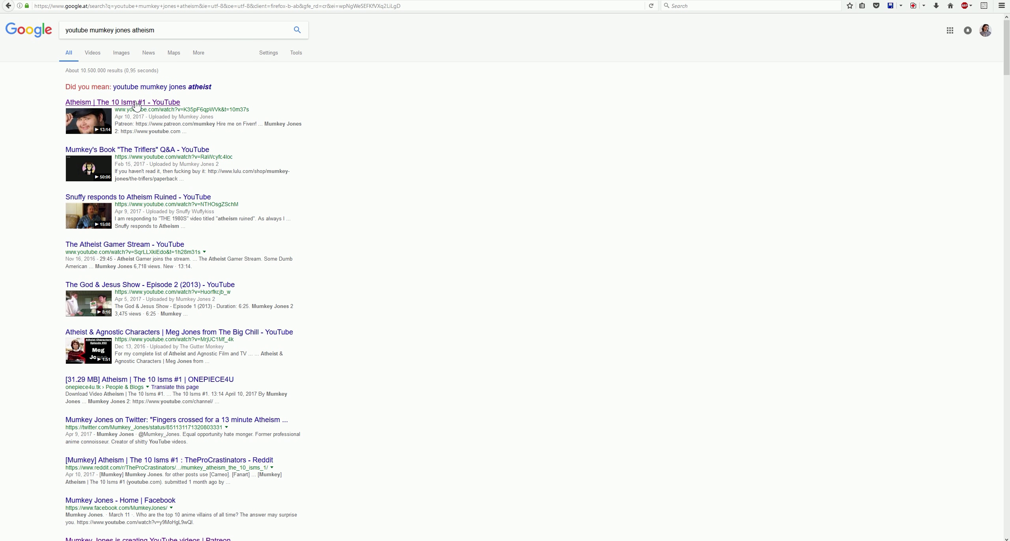
click(158, 105)
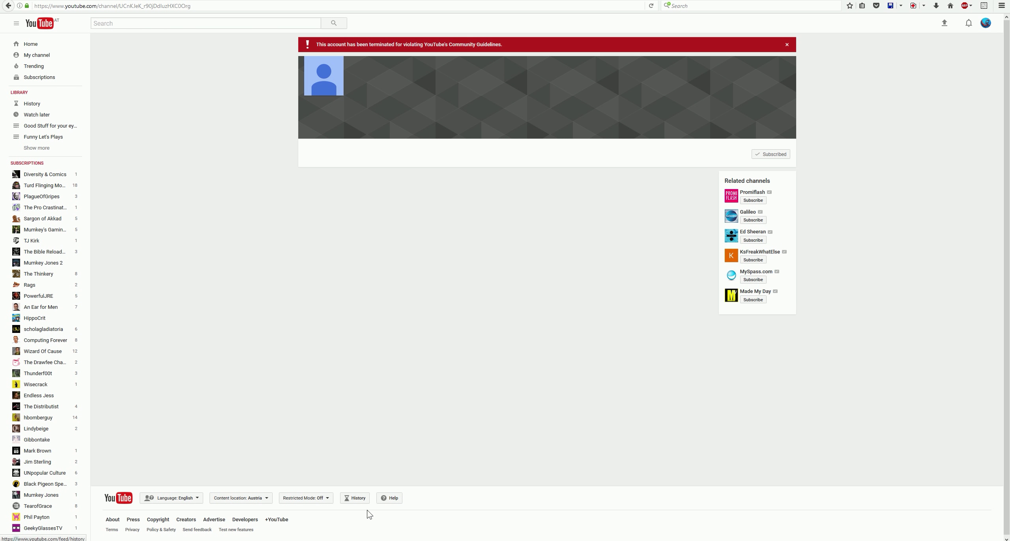
Start a Send feedback complaint that banning people for jokes violates community guidelines.
click(203, 529)
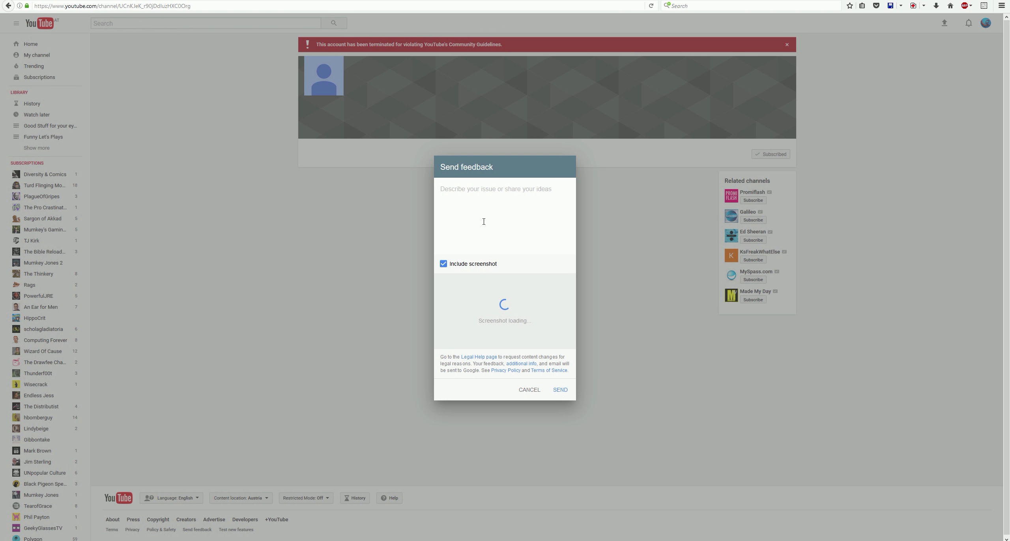
text(yo)
text(u fucked up!)
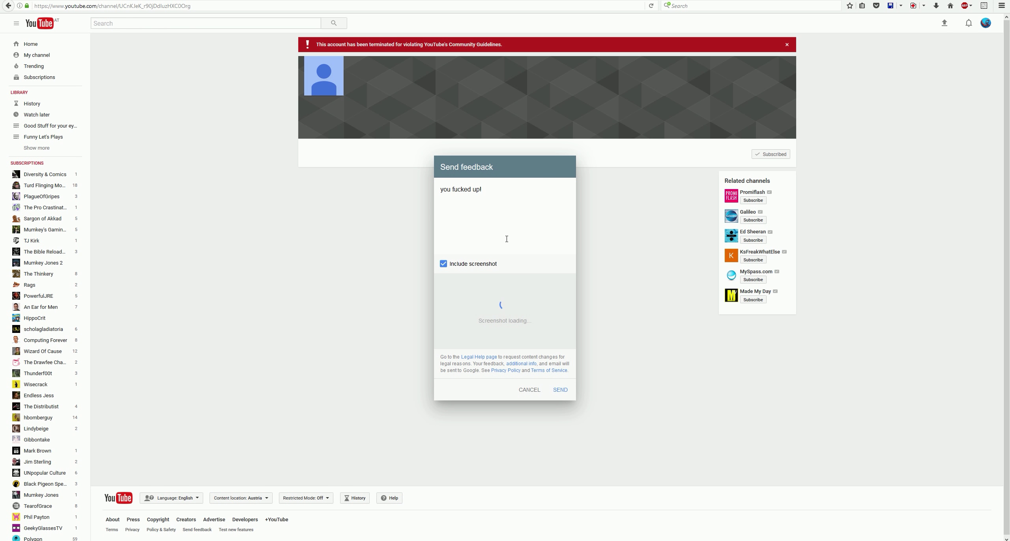
key(Return)
text(you violate the gui)
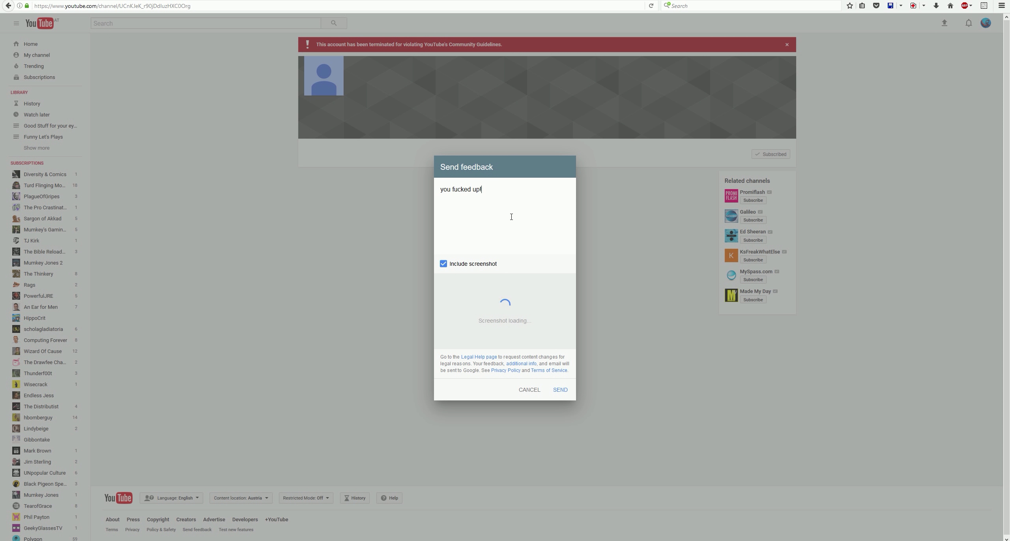
text(dlines of)
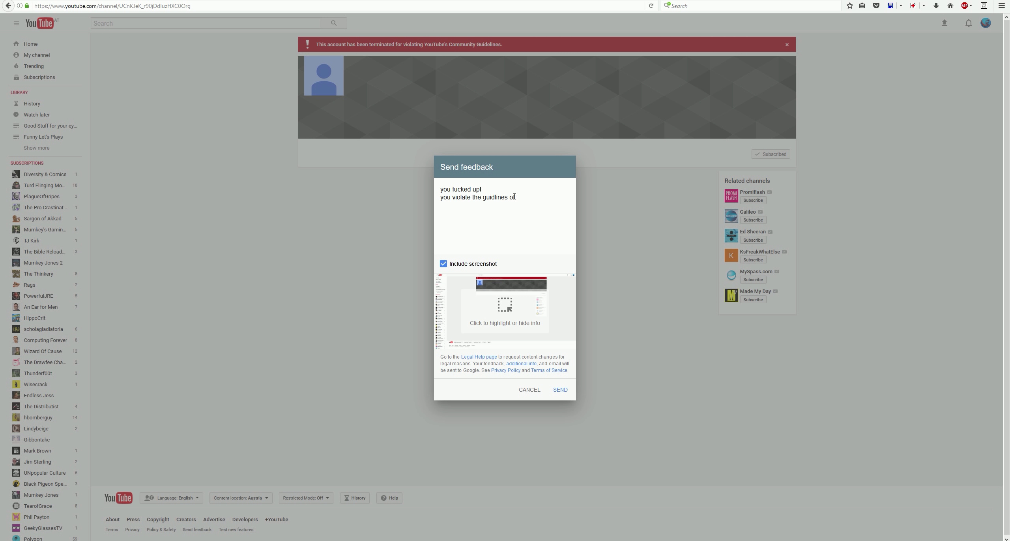
text( com)
text(munities, don't )
text(ban people )
text(for making joke)
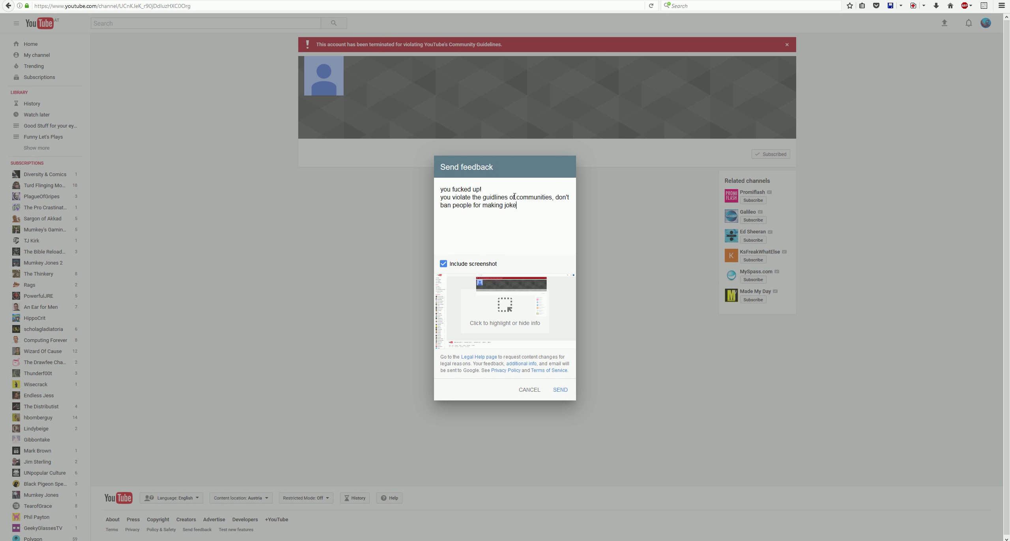
text(s! argh!)
Submit the protest about the Mumkey Jones ban from the Send feedback dialog.
click(563, 390)
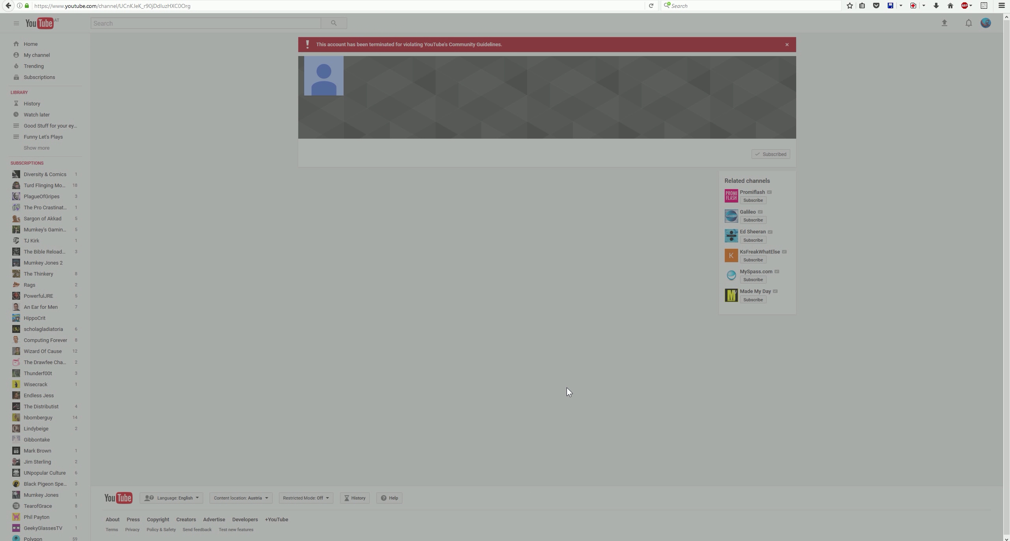